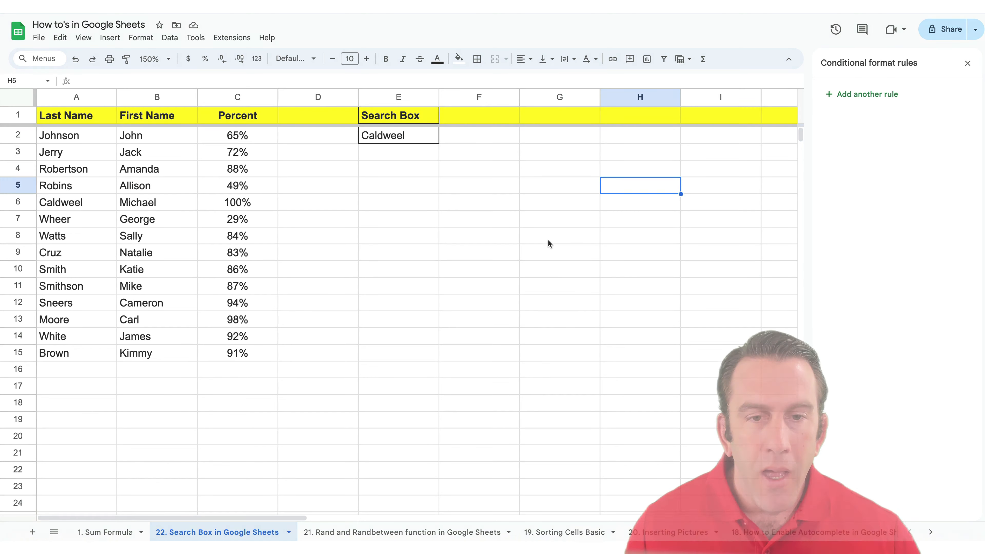
# Search the sheet for the first letters of the last name in row 4 and close the search
pyautogui.click(481, 221)
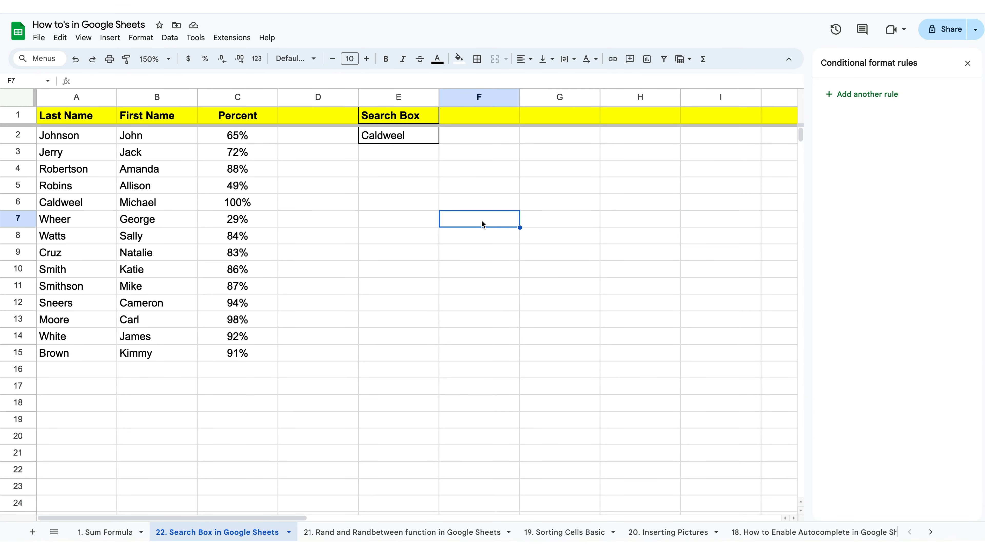
pyautogui.hotkey('ctrl', 'f')
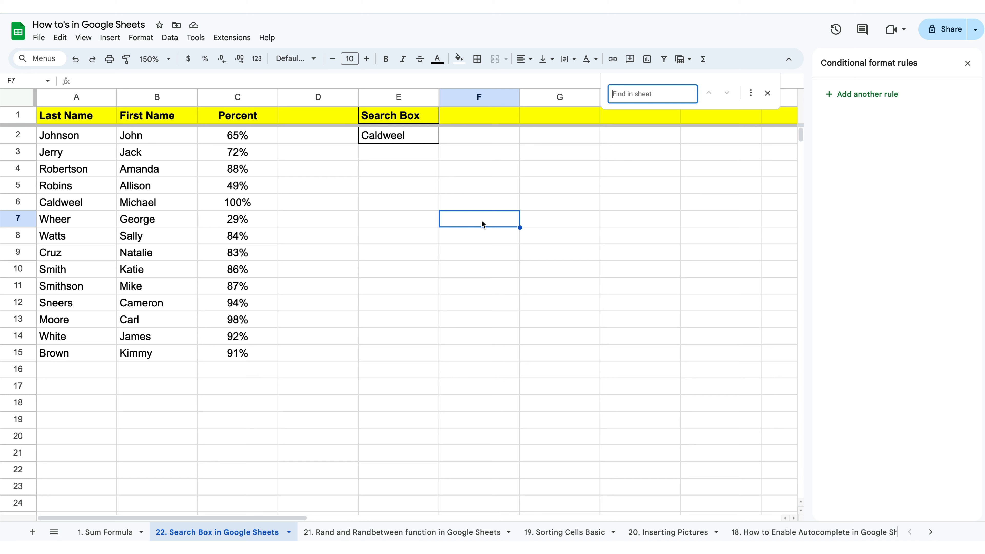
pyautogui.write('Rober')
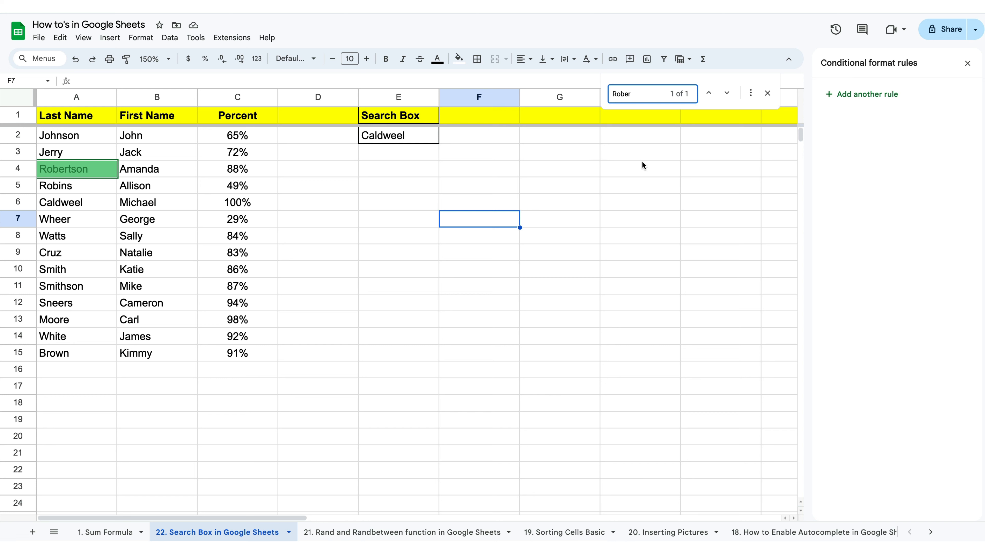
pyautogui.click(767, 94)
pyautogui.click(551, 253)
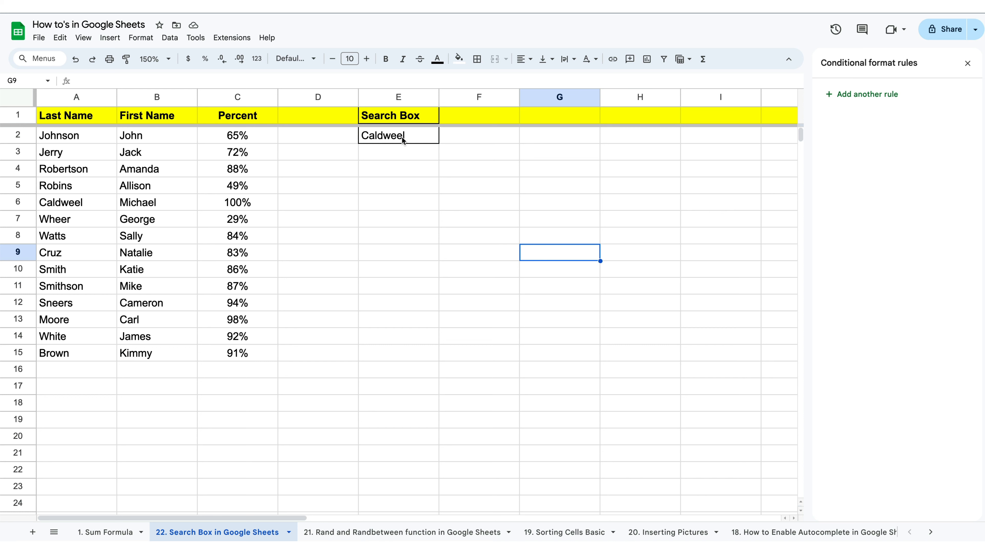
pyautogui.click(100, 121)
pyautogui.click(126, 121)
pyautogui.click(217, 121)
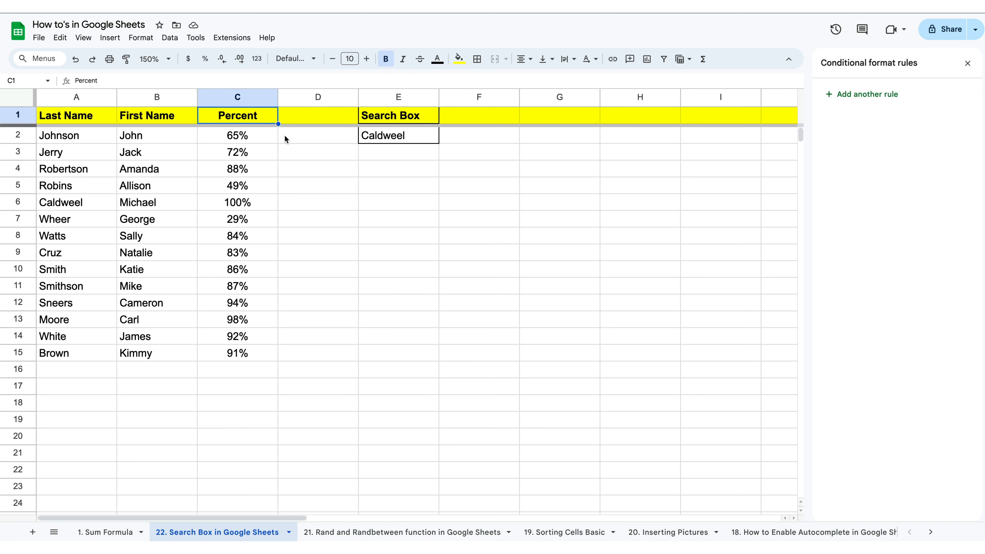
# Clear the contents of cell E2 under the Search Box heading
pyautogui.click(381, 137)
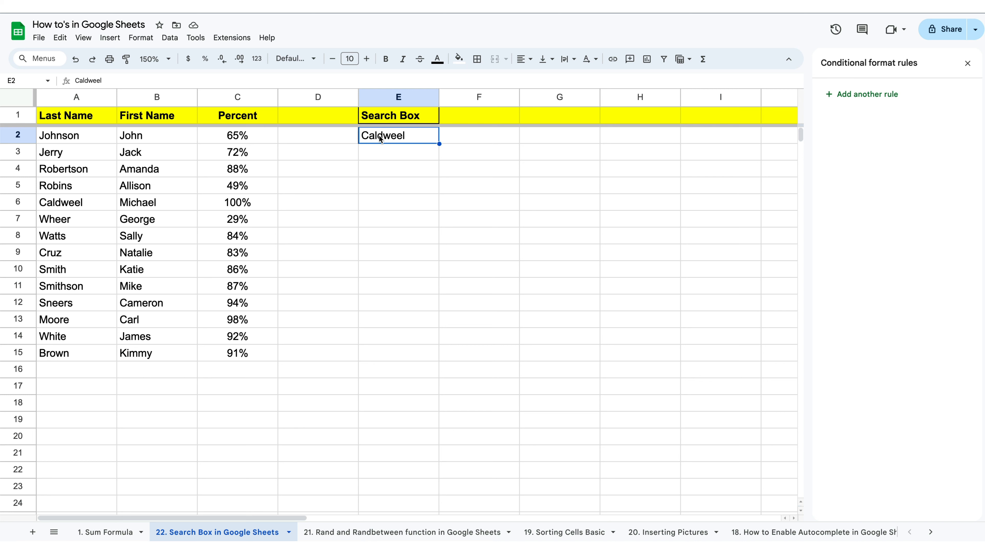
pyautogui.press('Delete')
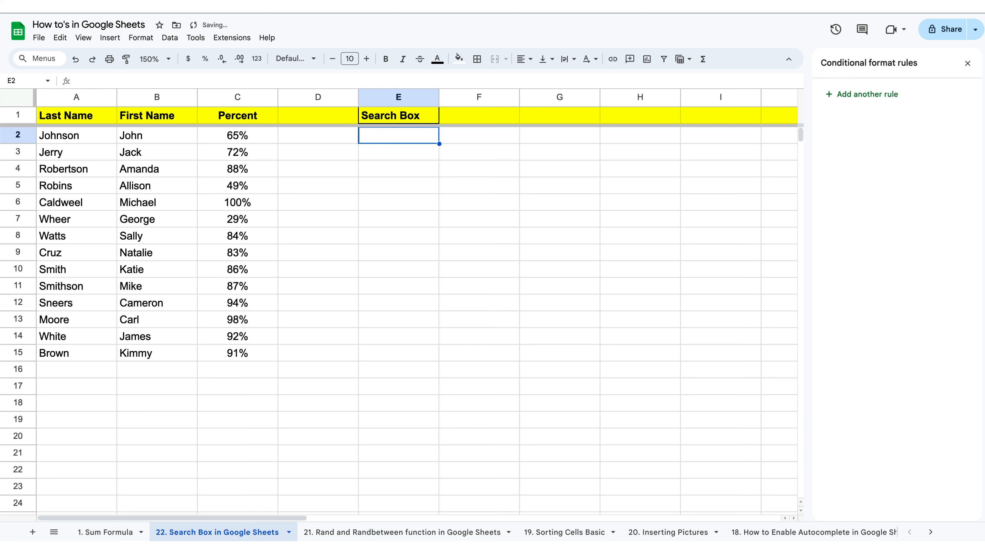
pyautogui.click(384, 191)
# Add a conditional formatting rule to E2 with the Is not empty condition and Default style, and close the rules pane
pyautogui.click(387, 138)
pyautogui.click(147, 39)
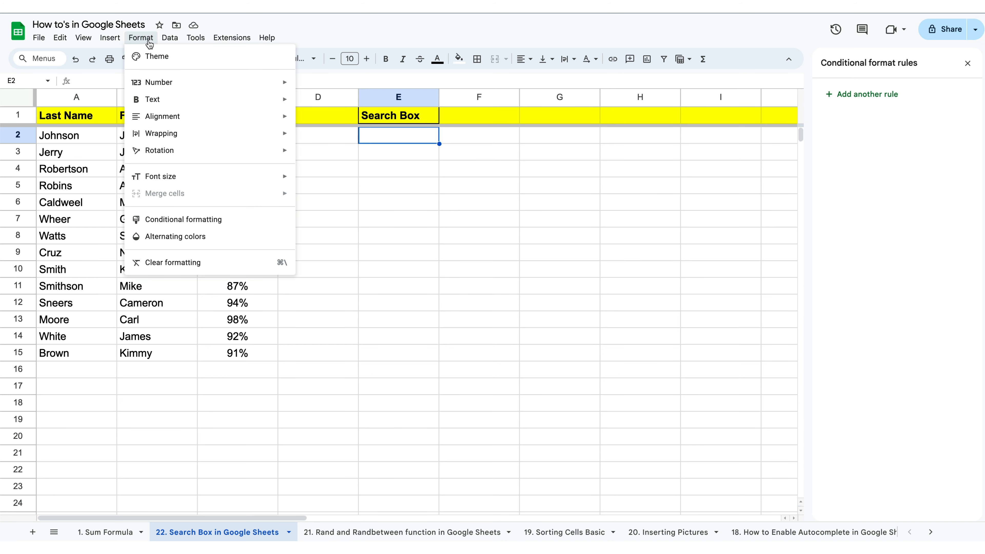
pyautogui.click(222, 218)
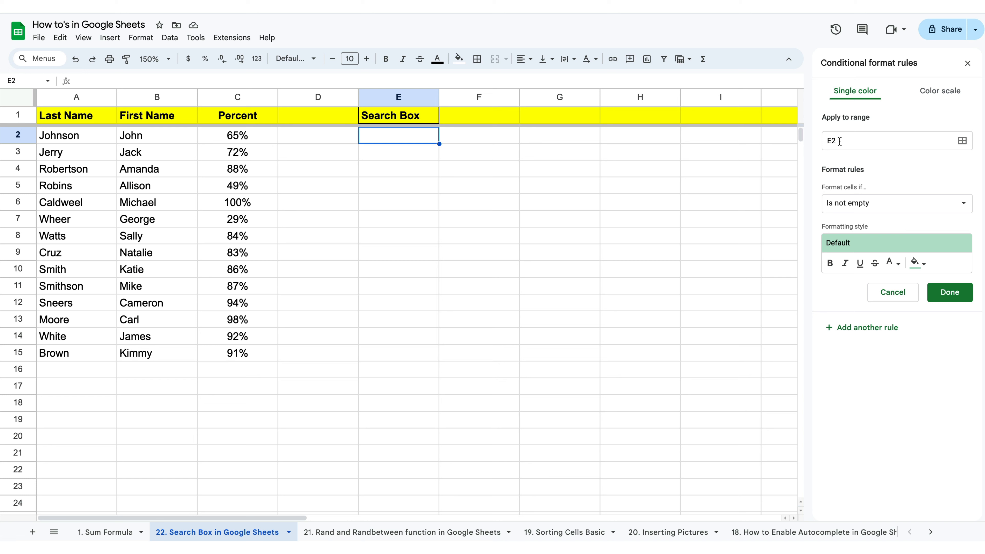
pyautogui.click(969, 64)
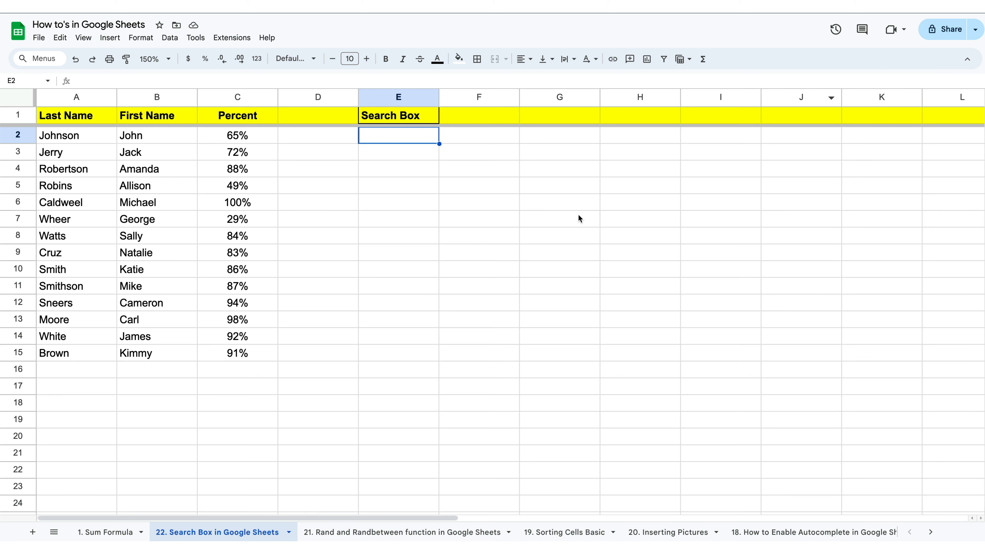
pyautogui.click(555, 233)
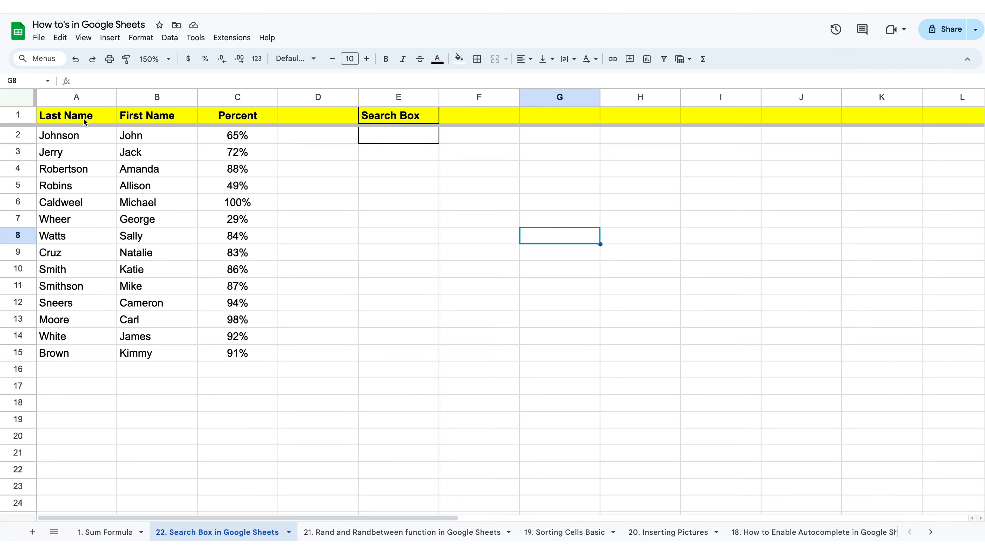
# Start a conditional formatting rule for the table range A1:C15 with the condition Custom formula is
pyautogui.moveTo(85, 121); pyautogui.dragTo(251, 351)
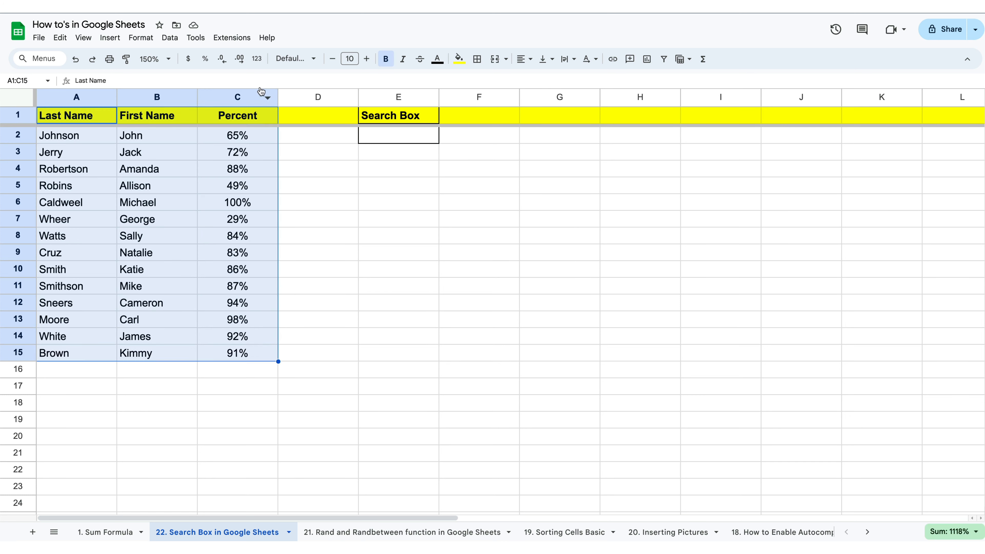
pyautogui.click(152, 39)
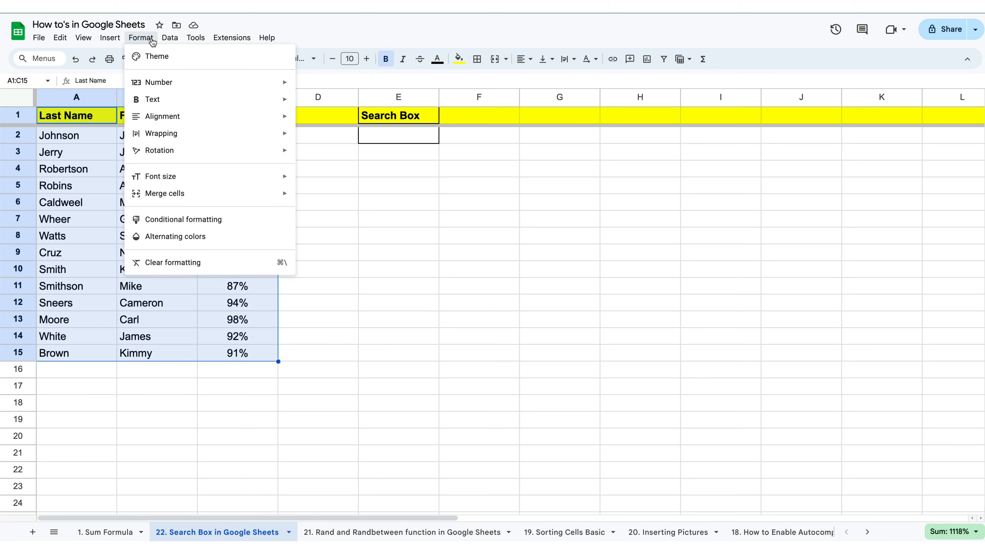
pyautogui.click(214, 221)
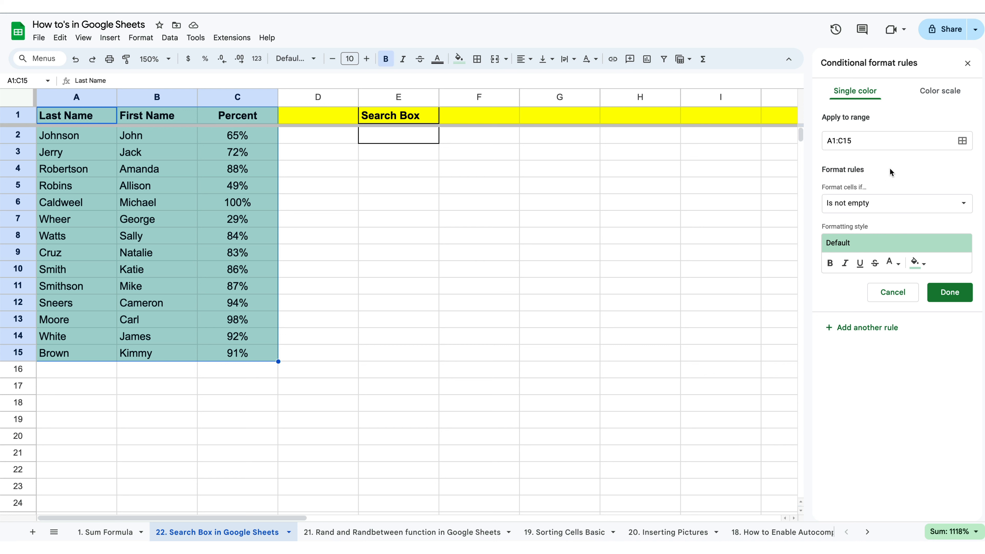
pyautogui.click(896, 205)
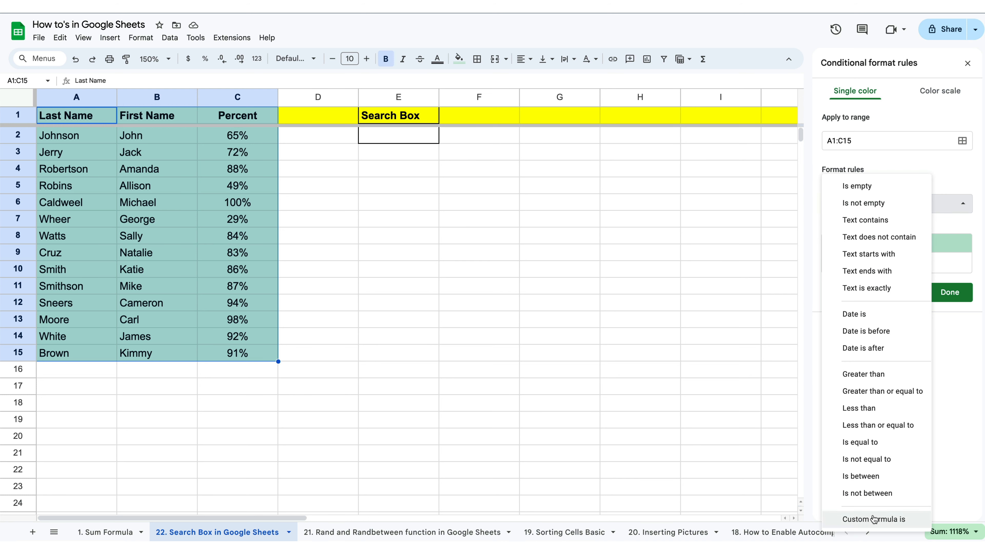
pyautogui.click(893, 519)
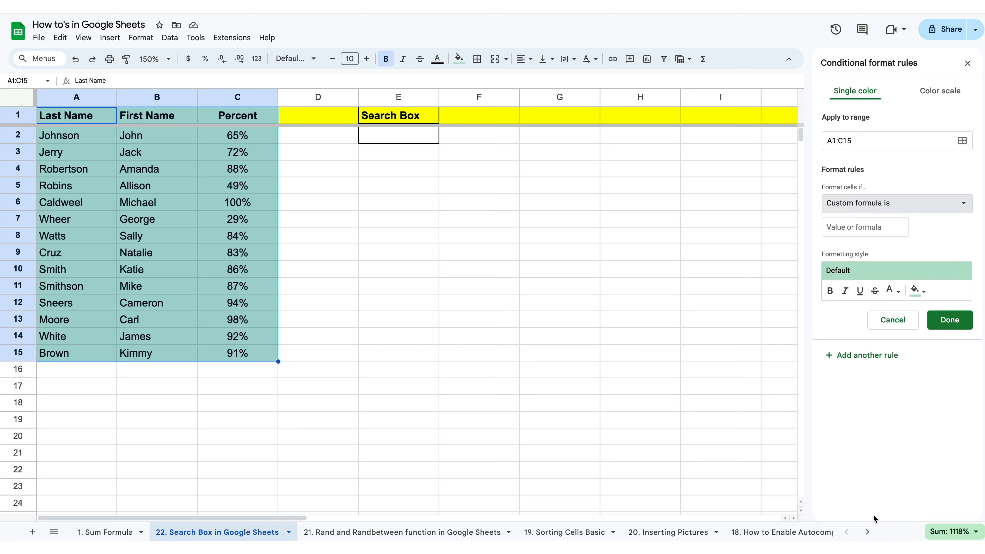
# Set the rule's custom formula to =SEARCH($E$2,$A1)>0 and save the rule with the Default style
pyautogui.click(855, 229)
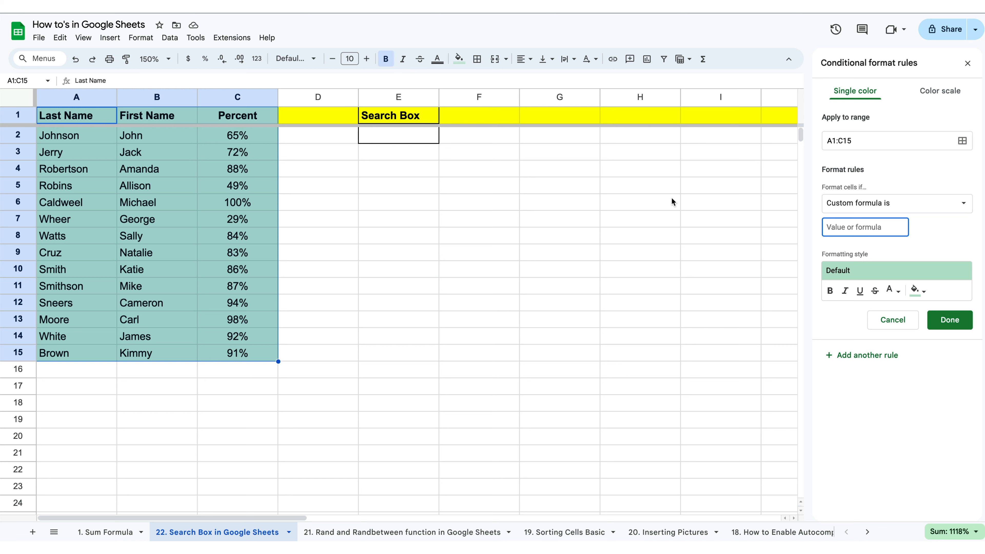
pyautogui.write('=SEARCH')
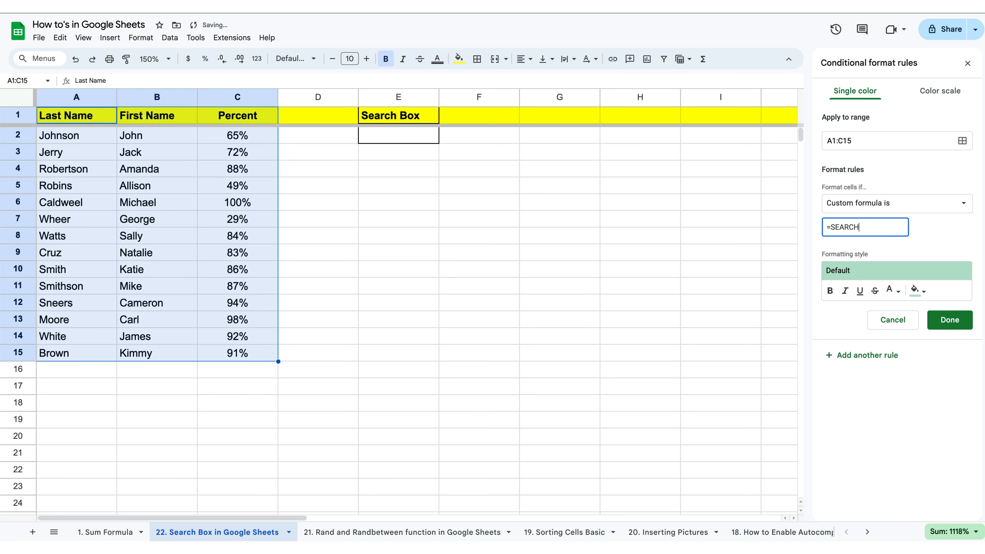
pyautogui.write('(')
pyautogui.write('$E$2,')
pyautogui.write('$A')
pyautogui.write('1)>')
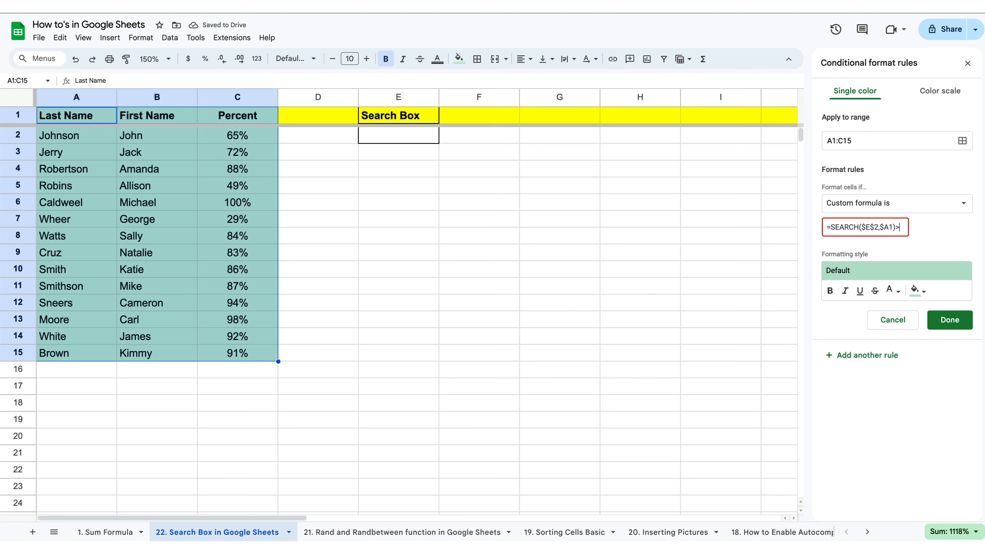
pyautogui.write('0')
pyautogui.click(949, 319)
pyautogui.click(561, 222)
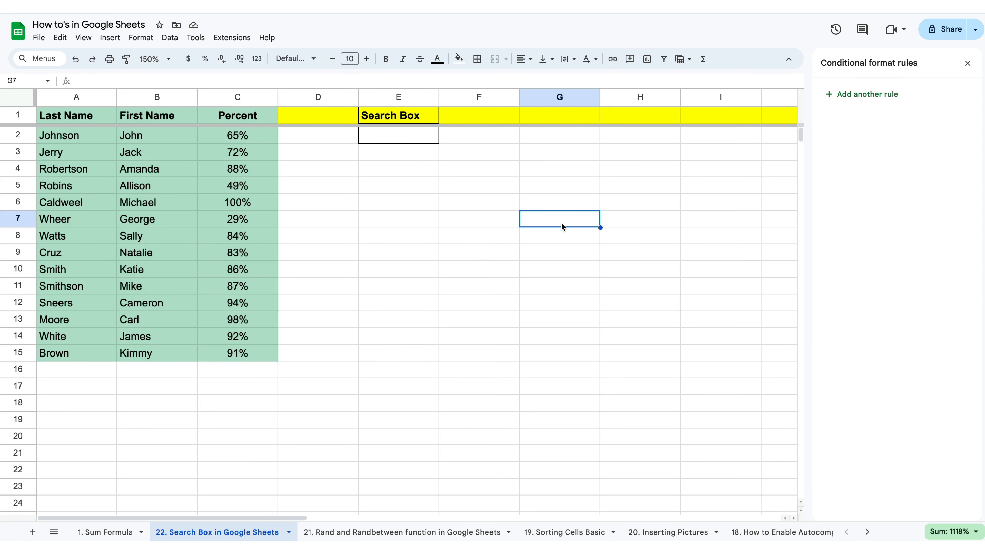
# Test the search box by entering the last name from row 5 and that from row 9 in E2
pyautogui.click(417, 143)
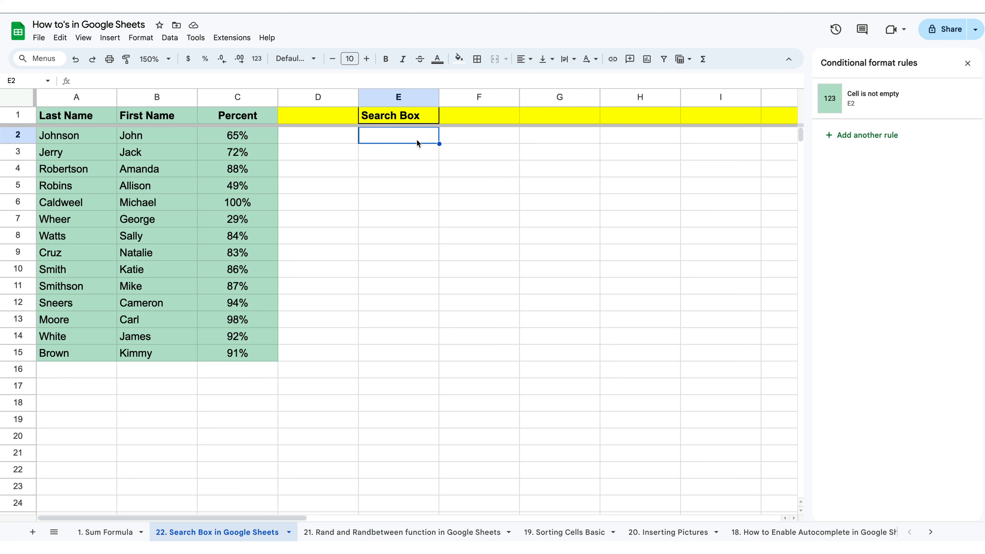
pyautogui.write('Robins')
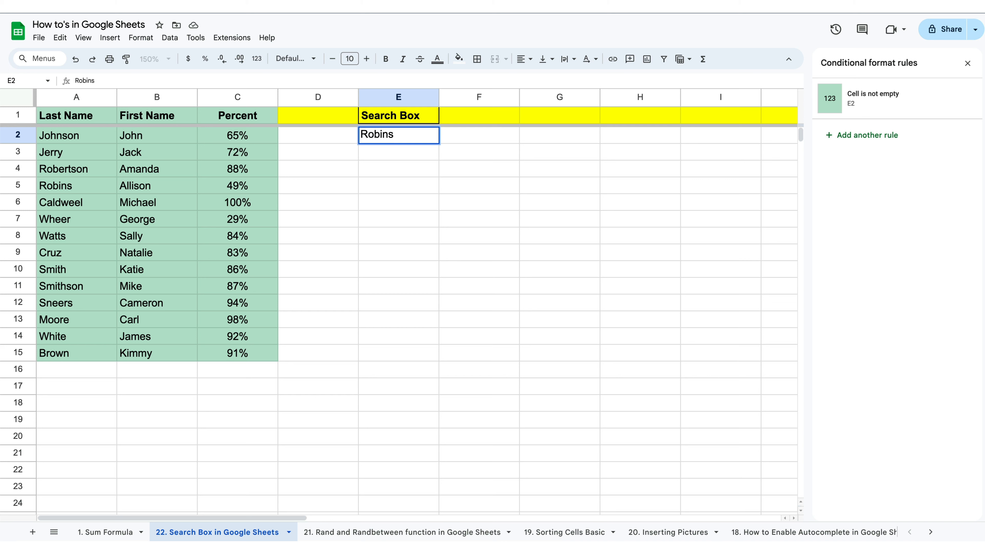
pyautogui.press('Return')
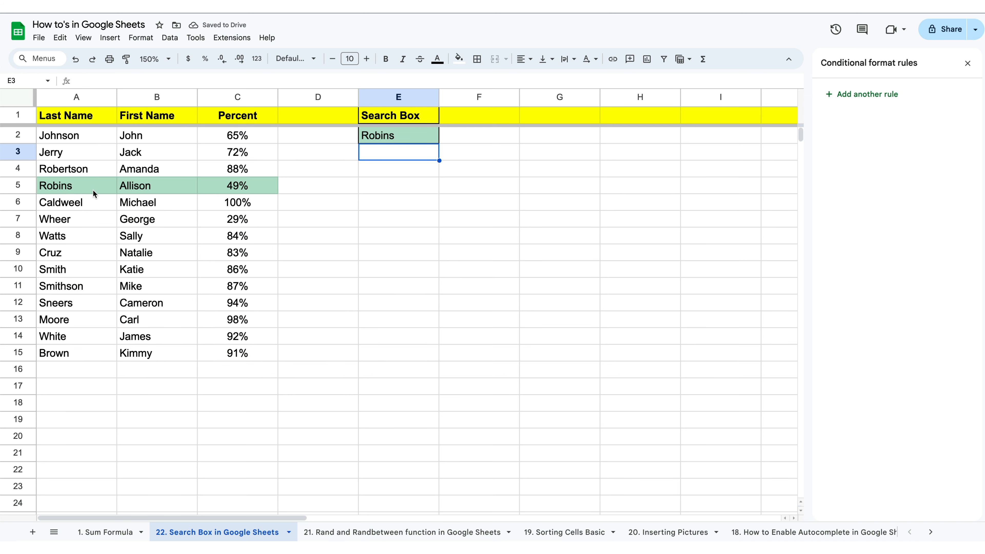
pyautogui.click(401, 136)
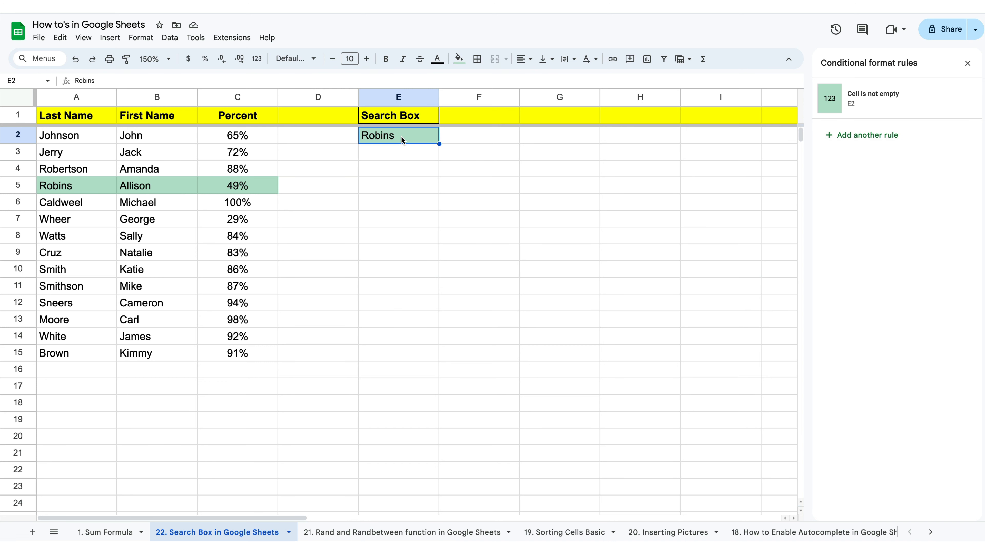
pyautogui.write('Cruz')
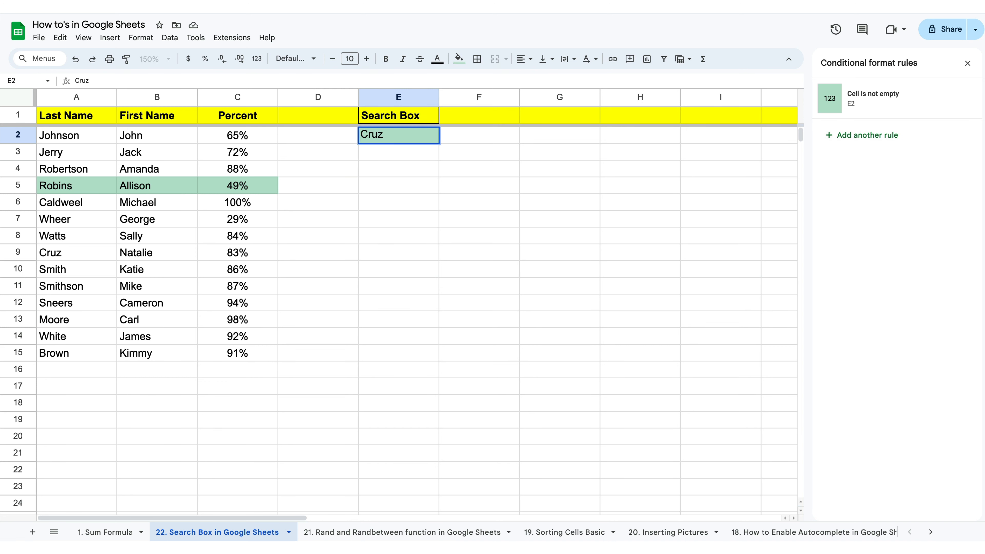
pyautogui.press('Return')
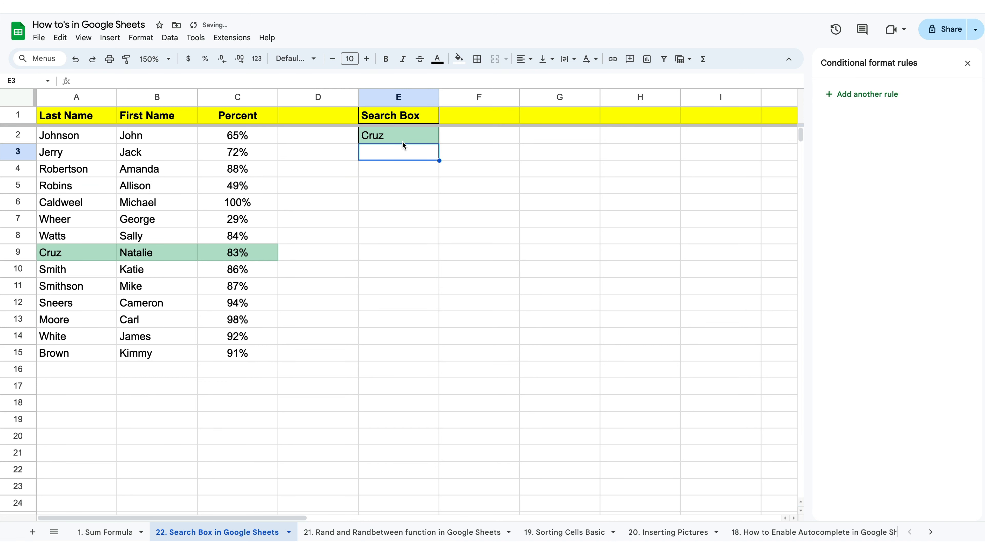
# Try the last name from row 15 in search cell E2 and replace it with the one from row 3
pyautogui.click(391, 137)
pyautogui.write('Brown')
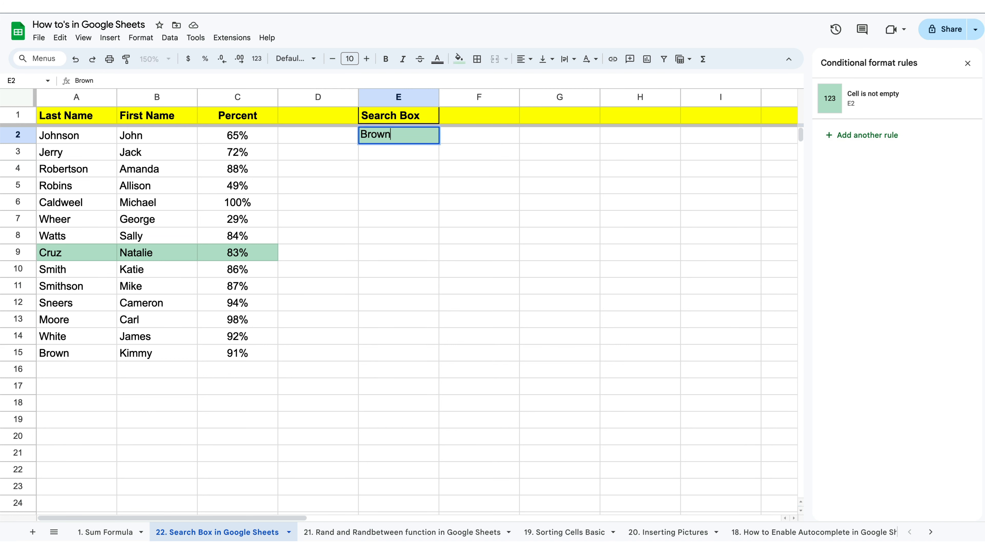
pyautogui.press('Return')
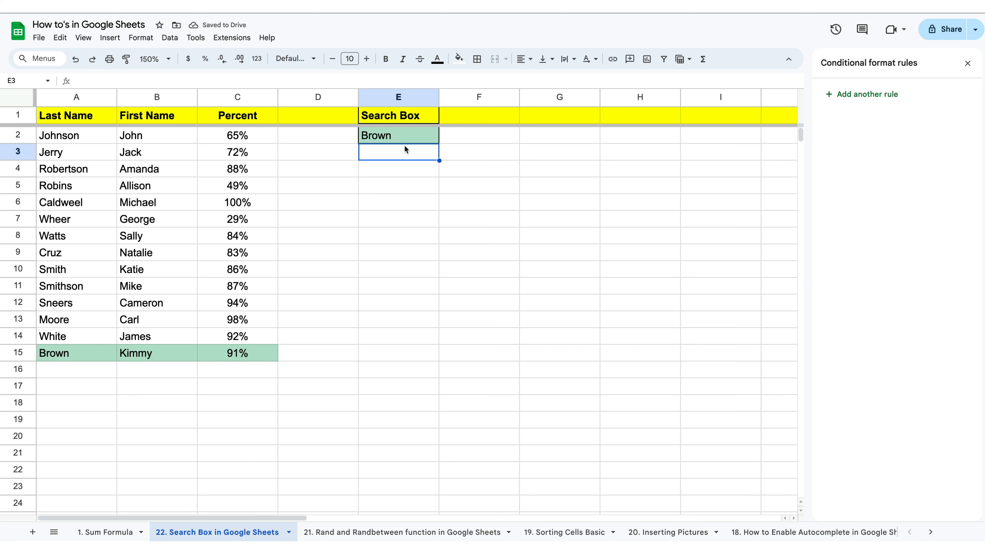
pyautogui.click(401, 132)
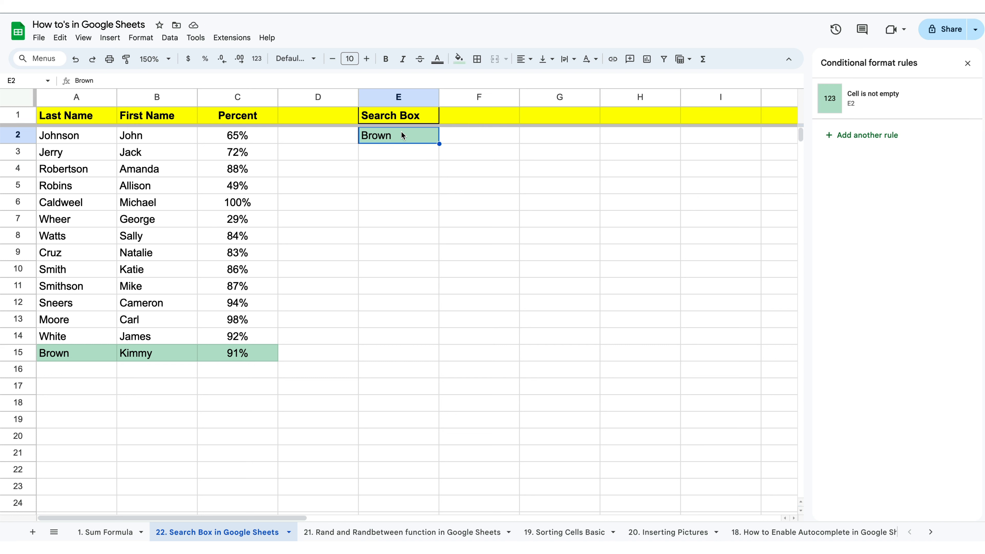
pyautogui.write('Jerry')
pyautogui.press('Return')
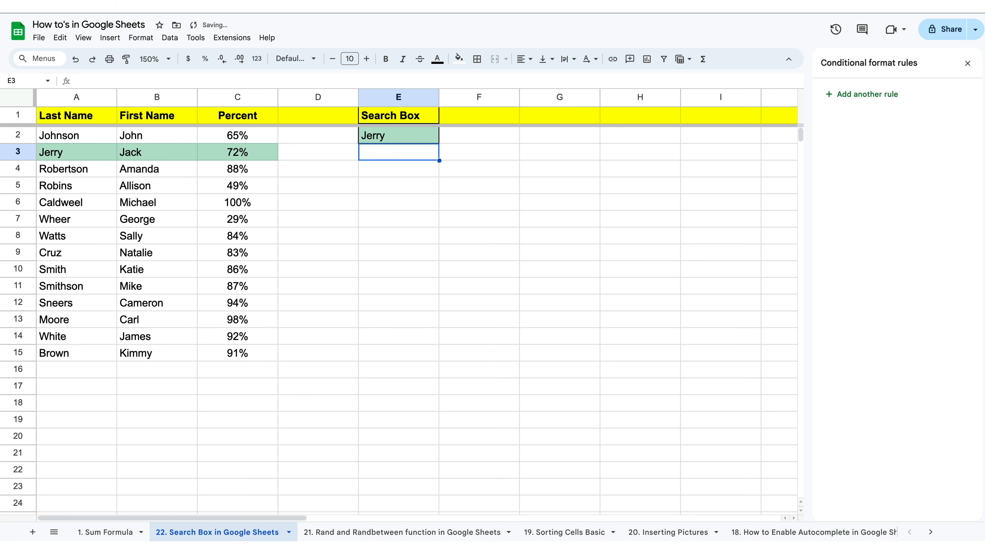